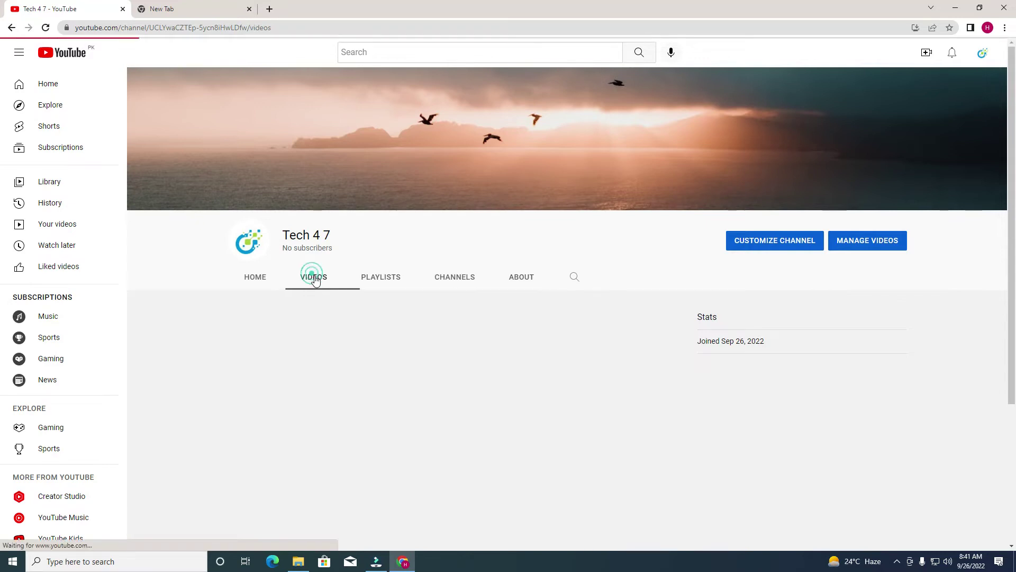
- View the Videos and Playlists sections of the Tech 4 7 channel page
scroll(334, 334, "down", 3)
scroll(334, 333, "up", 3)
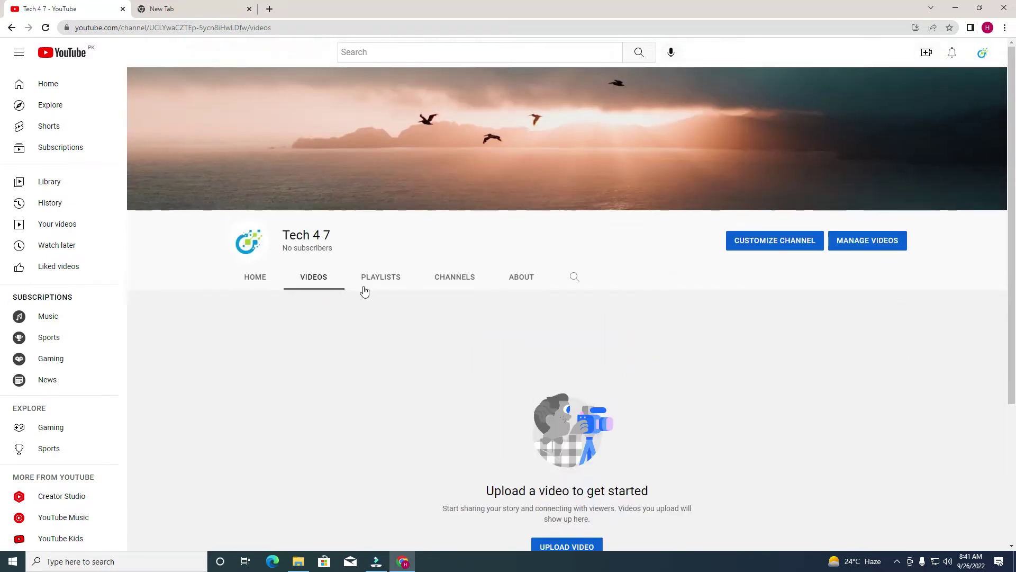
left_click(387, 283)
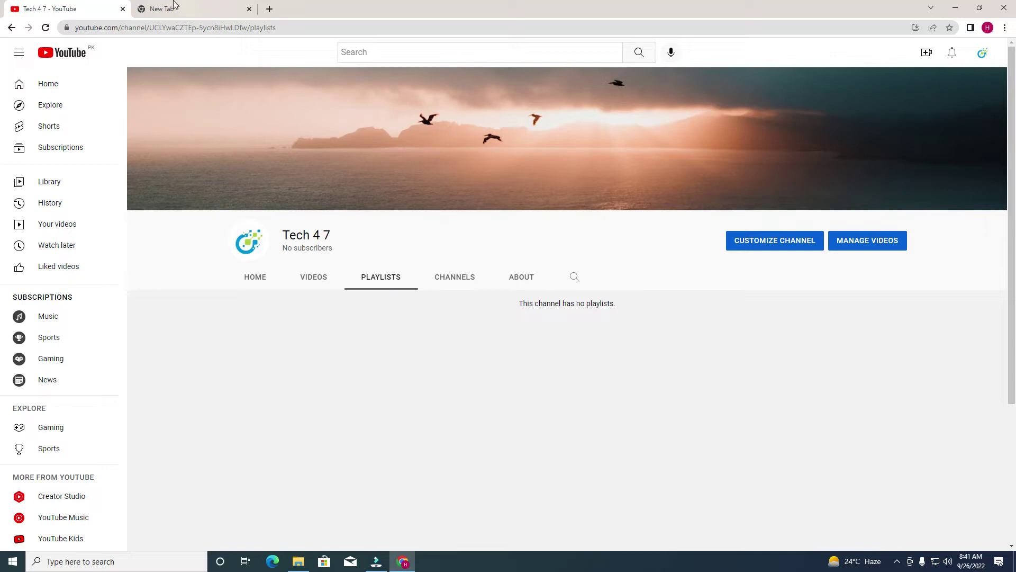
- Open the YouTube home page in a separate browser tab and search for "naat"
right_click(73, 58)
left_click(94, 67)
left_click(204, 4)
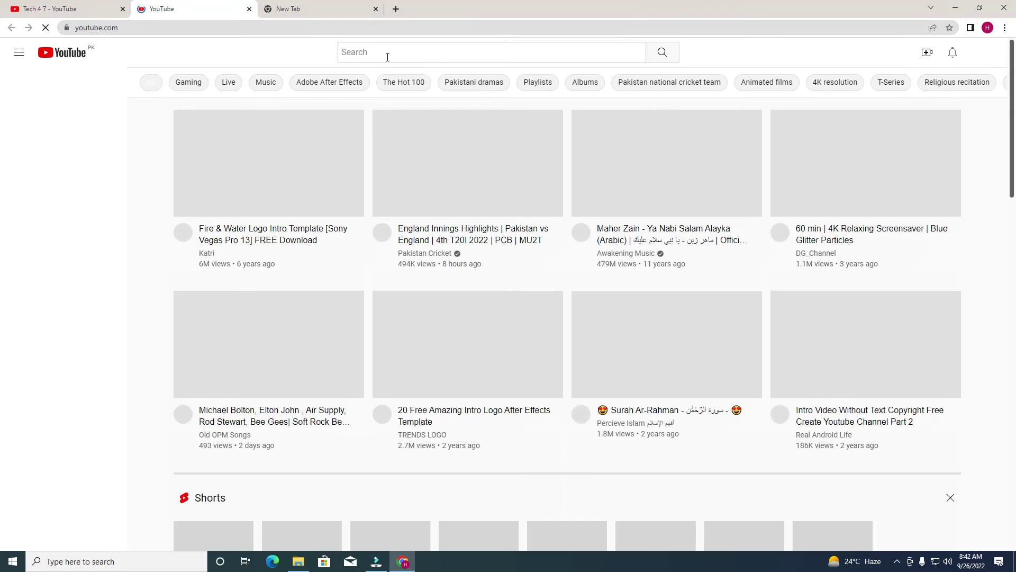
left_click(387, 57)
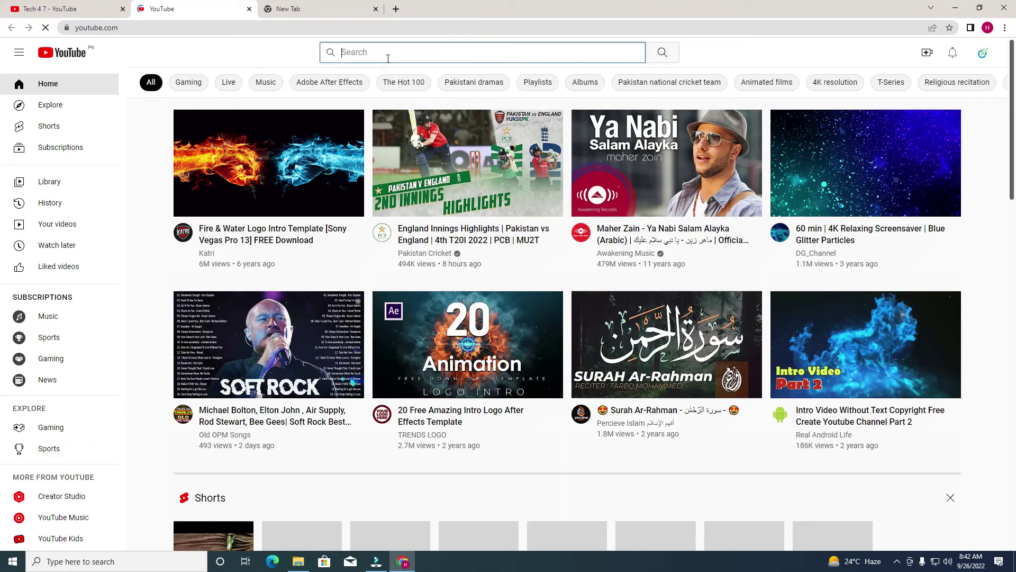
type("s")
key("BackSpace")
type("naat")
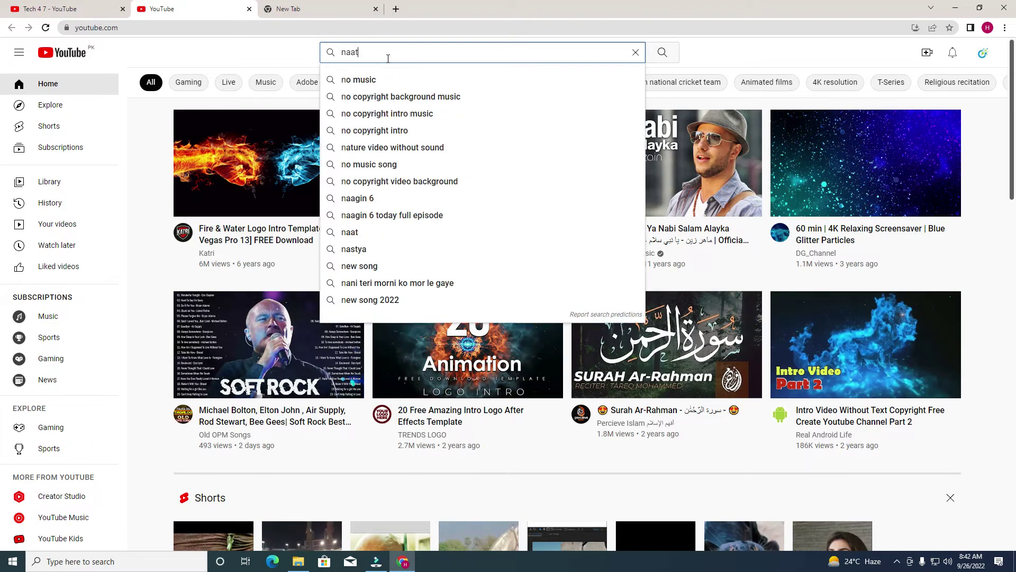
key("Return")
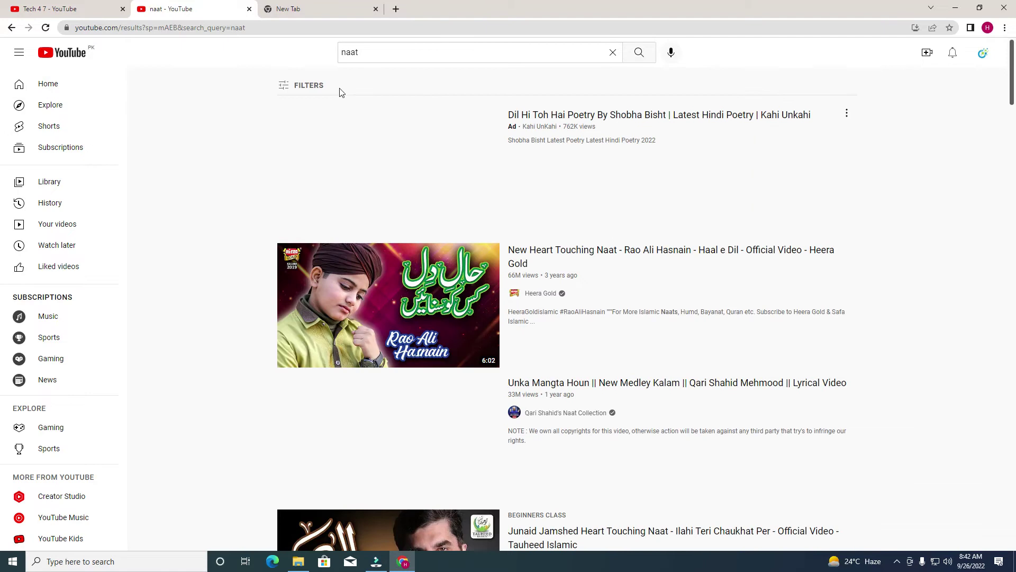
- Filter the "naat" results to playlists, browse them, and compare them with the channel's own Playlists section
left_click(306, 85)
left_click(412, 176)
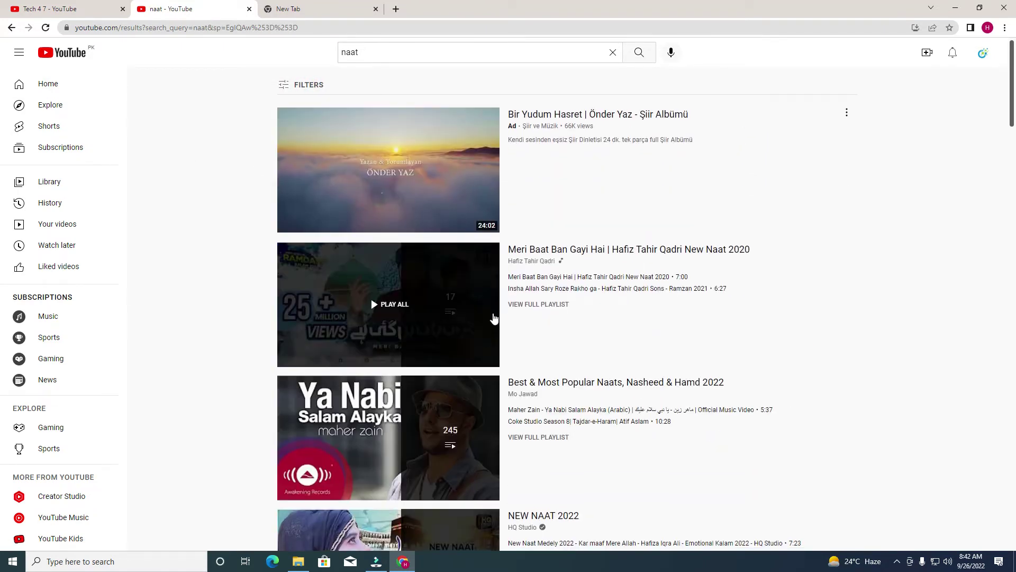
scroll(493, 333, "down", 7)
scroll(491, 345, "down", 2)
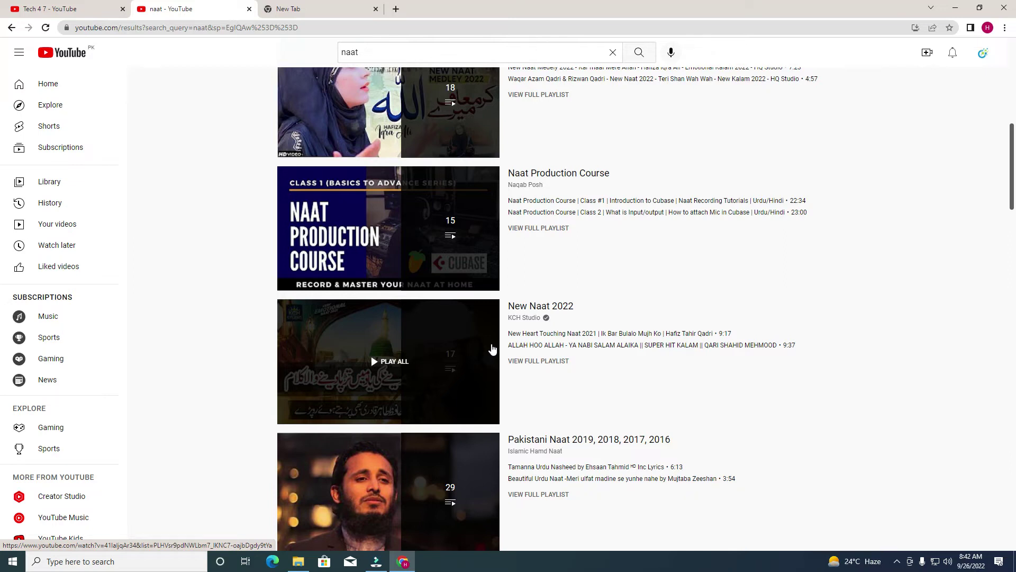
scroll(479, 359, "down", 3)
left_click(53, 9)
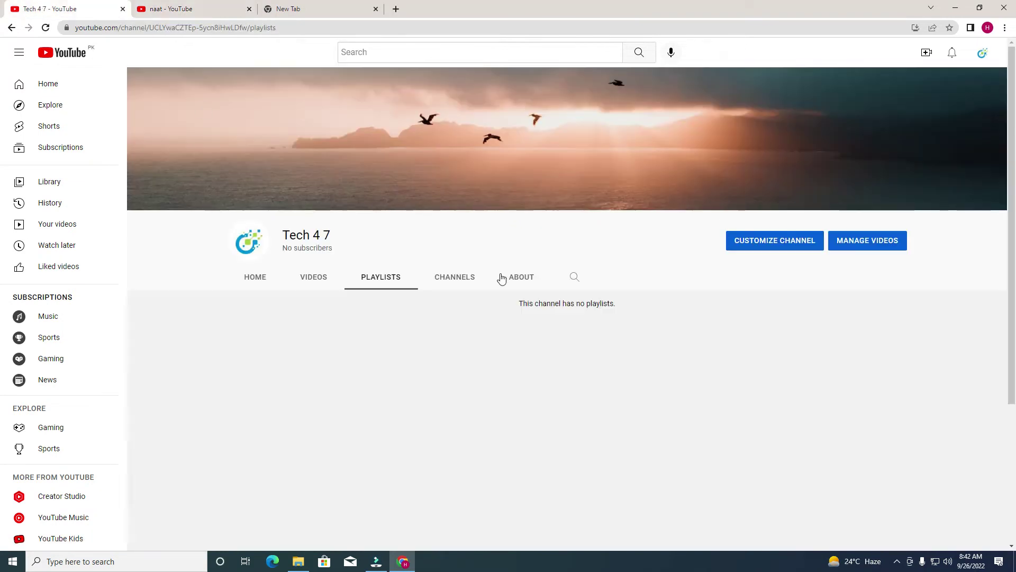
left_click(176, 8)
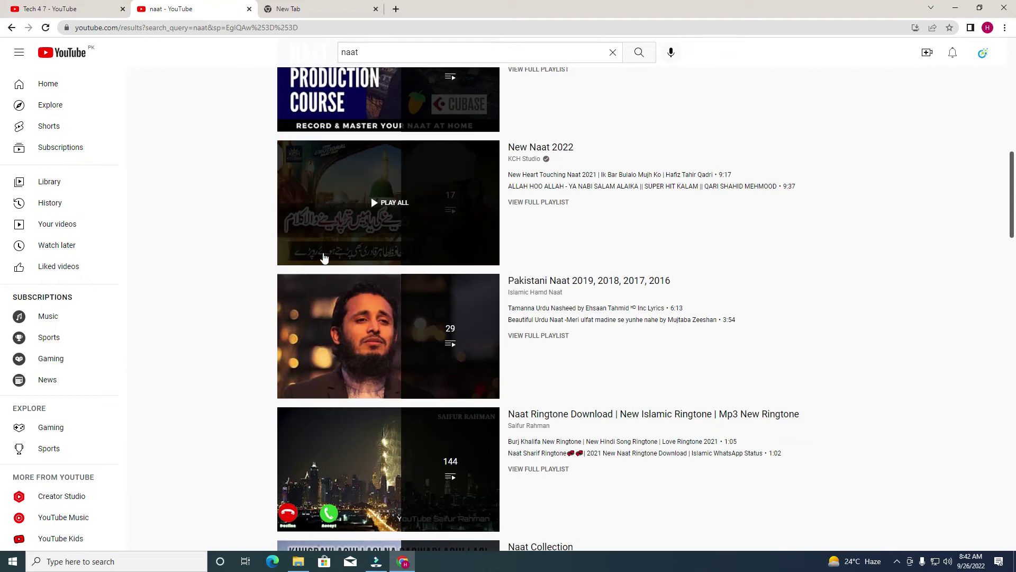
left_click(33, 4)
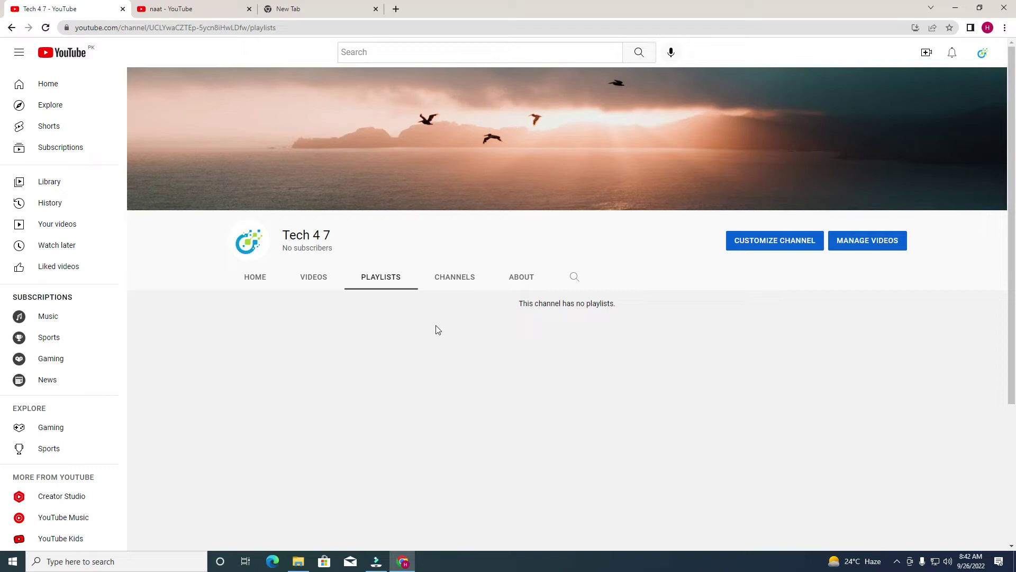
- View the Channels and About sections of the Tech 4 7 channel page
left_click(448, 284)
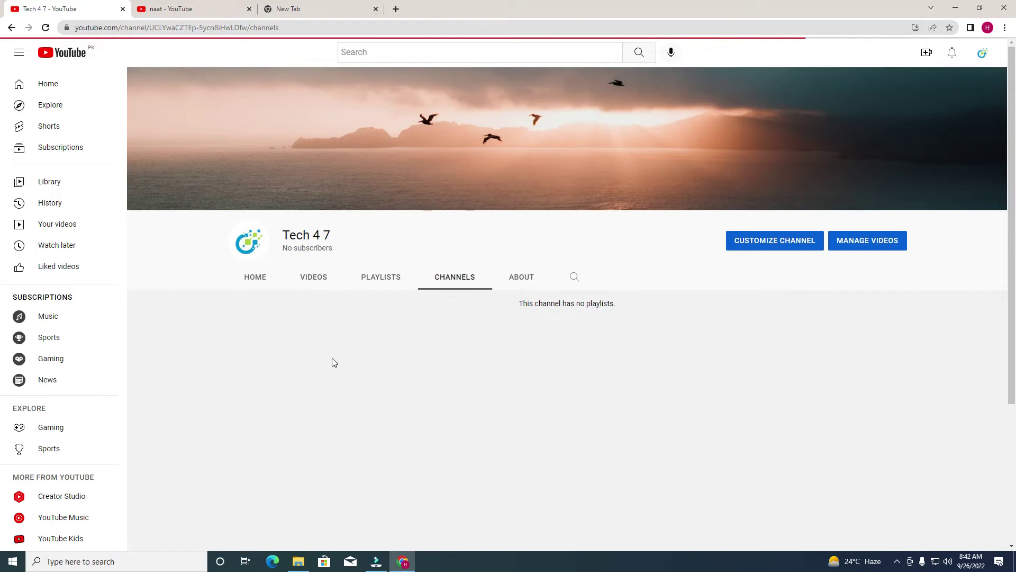
scroll(371, 361, "down", 1)
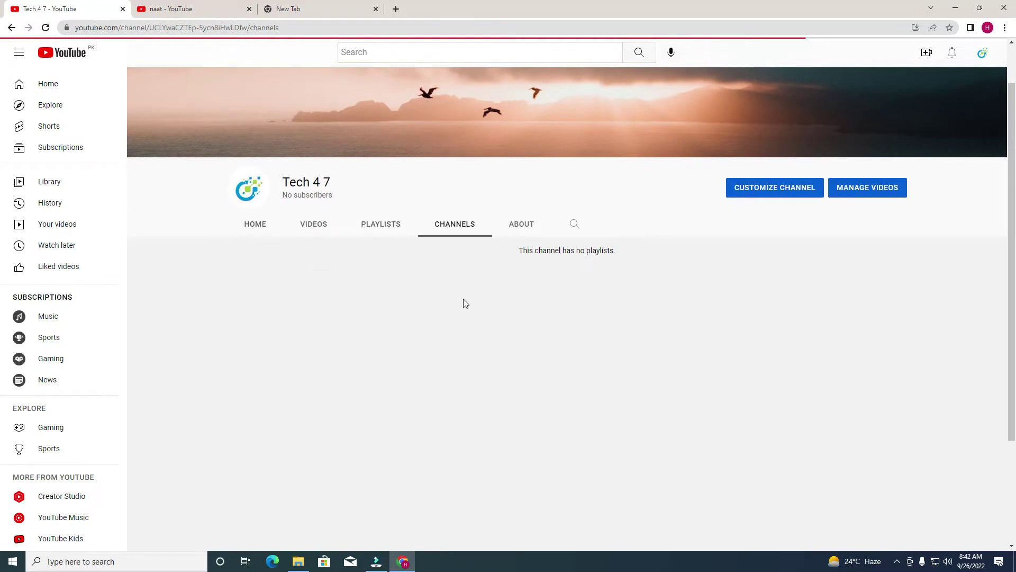
left_click(530, 233)
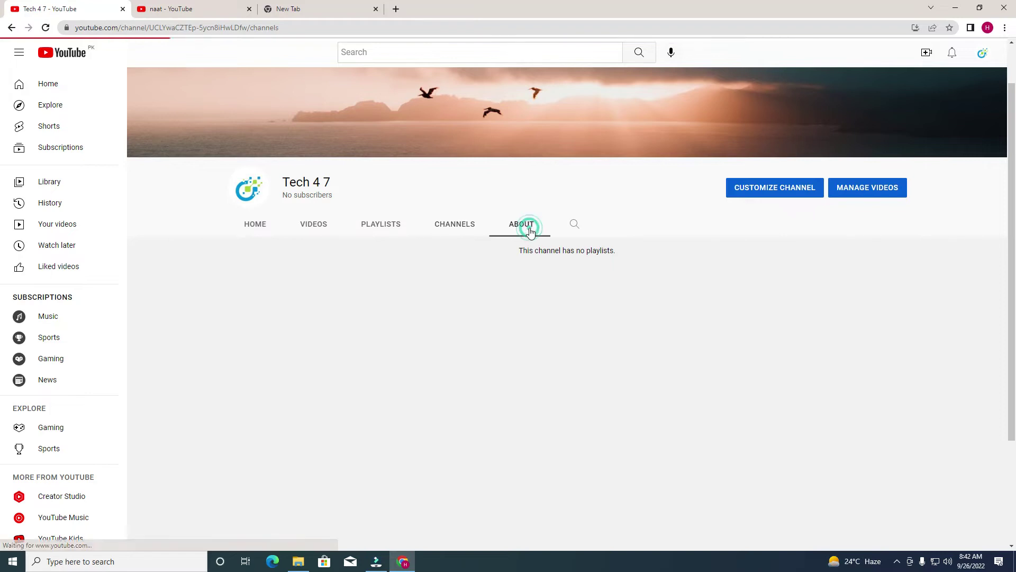
- Open the channel's customization page in YouTube Studio and close all other browser tabs
left_click(259, 4)
left_click(249, 9)
left_click(249, 9)
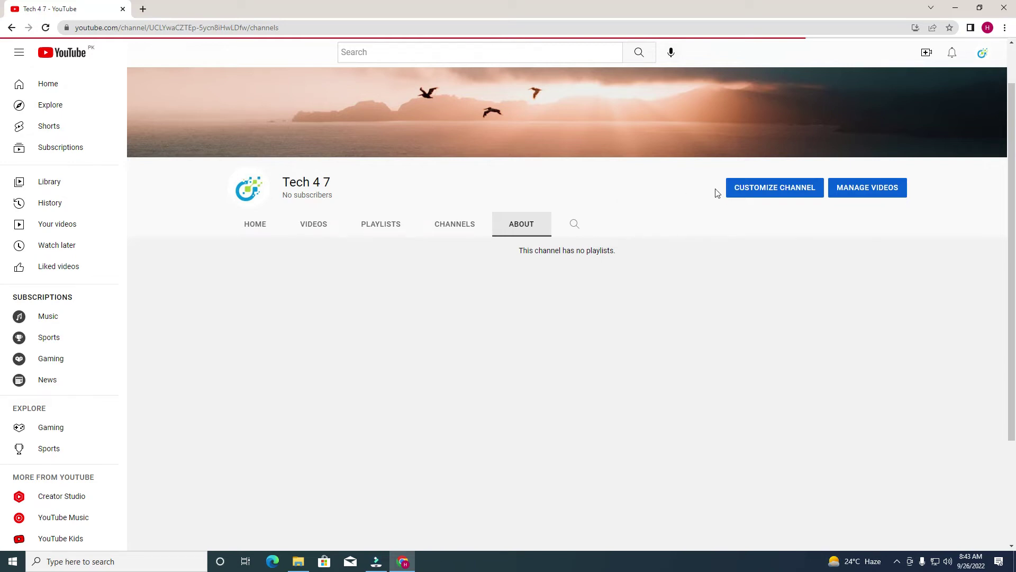
left_click(746, 189)
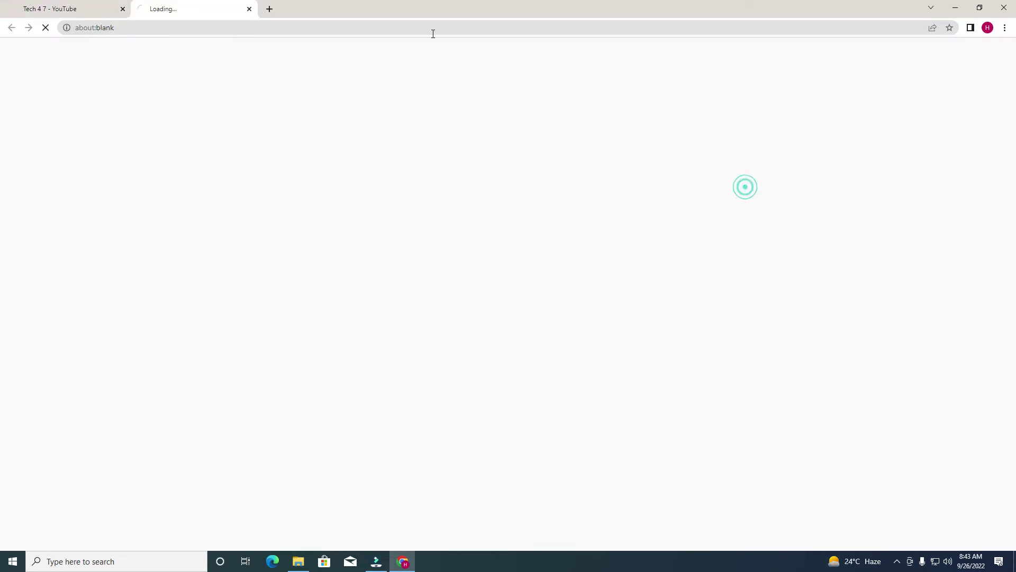
left_click(123, 10)
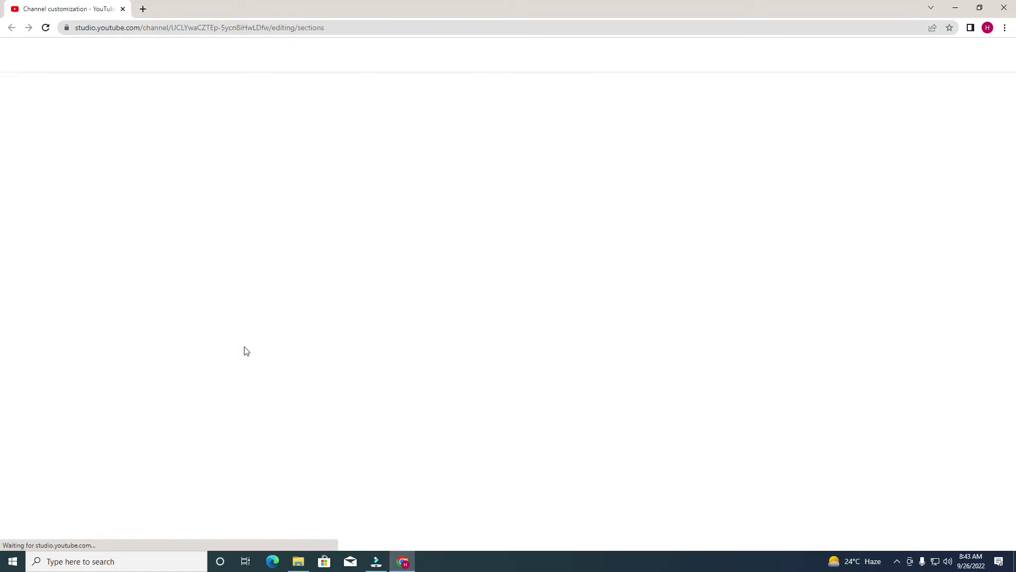
- Review the current subscribers on the Studio channel dashboard and view the channel's uploaded content
left_click(101, 197)
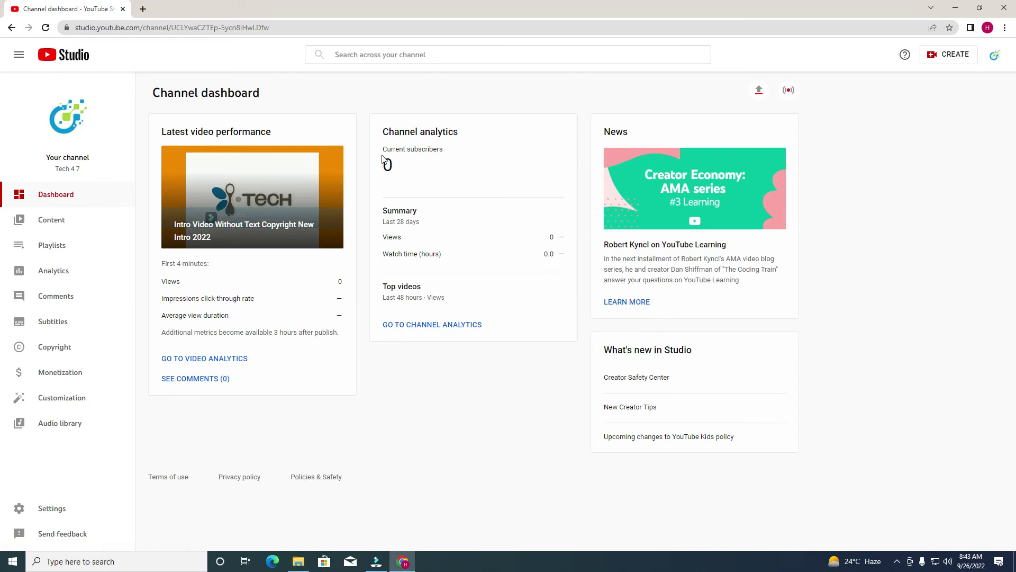
left_click_drag(386, 157, 422, 182)
left_click(82, 223)
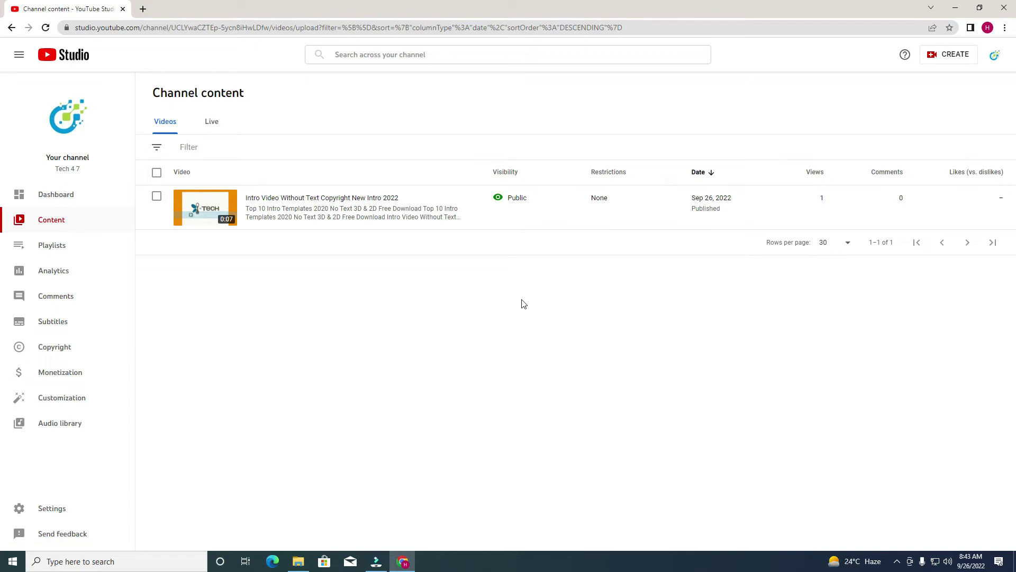
- Create a new public channel playlist titled "k" in YouTube Studio
left_click(59, 257)
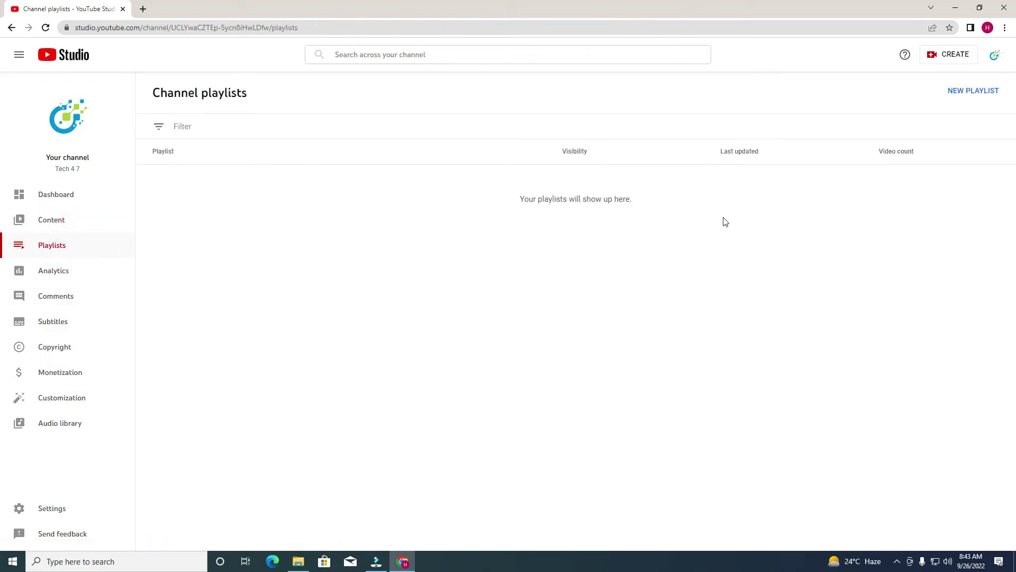
left_click(970, 92)
left_click(737, 134)
type("k")
left_click(985, 213)
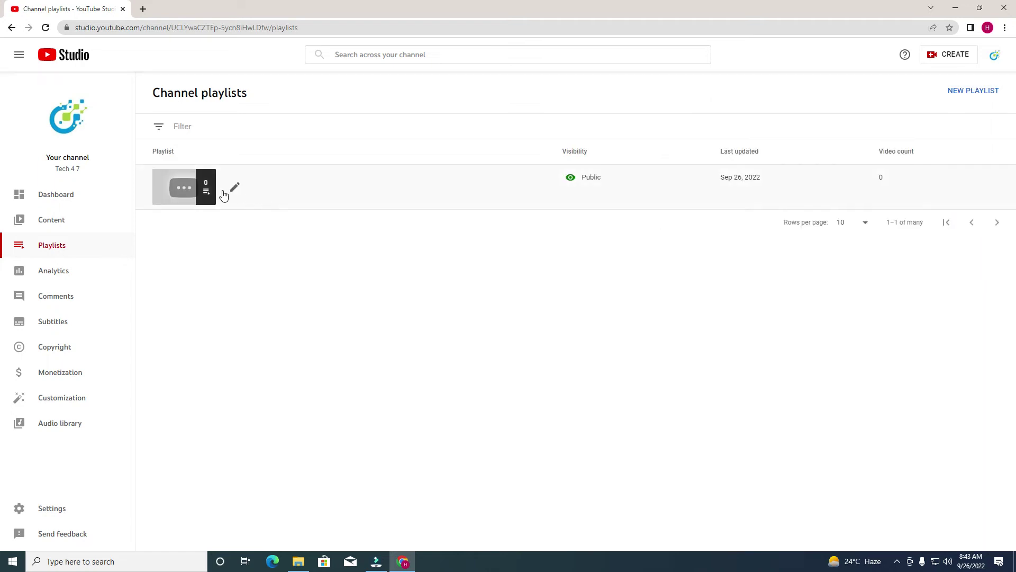
- Add the channel's own video "Intro Video Without Text Copyright New Intro 2022" to the playlist "k"
left_click(235, 189)
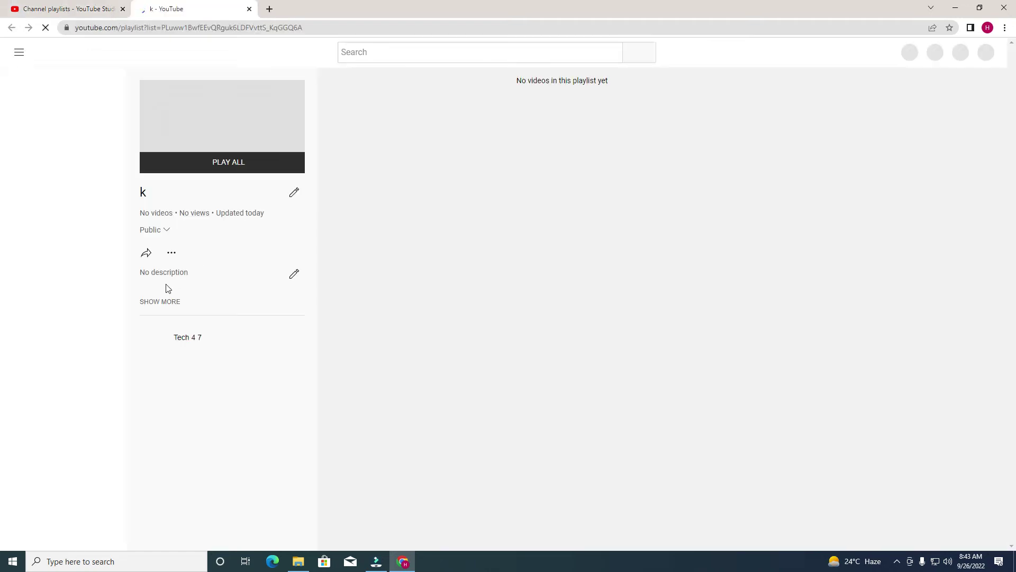
left_click(171, 253)
left_click(189, 276)
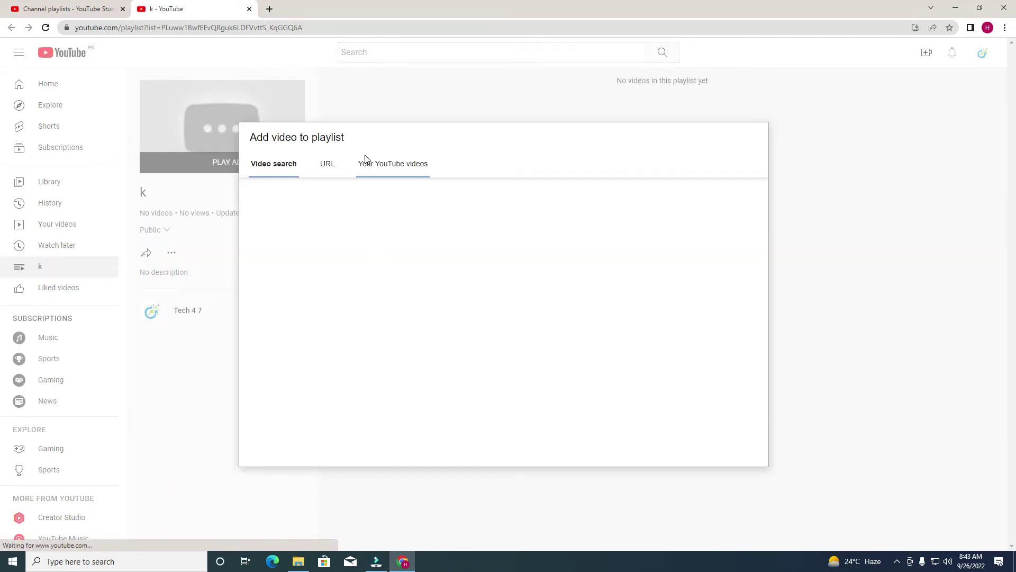
left_click(332, 165)
left_click(385, 164)
left_click(329, 233)
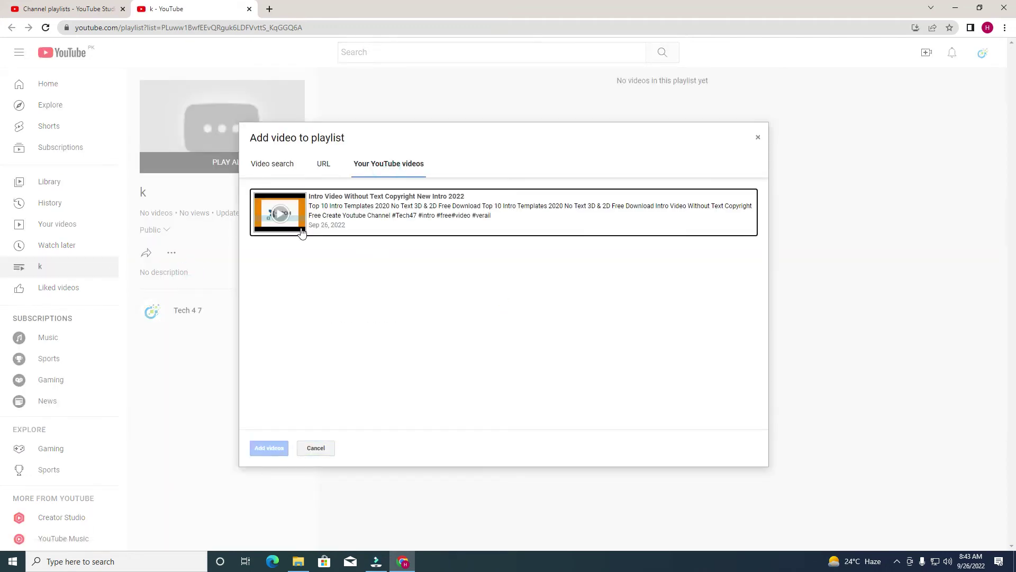
left_click(268, 448)
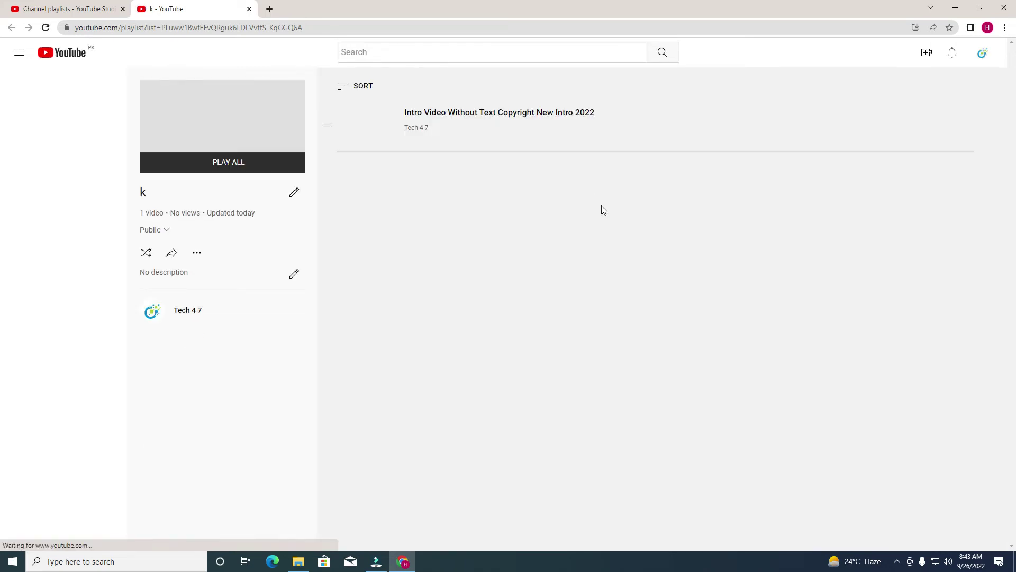
- Close the playlist "k" page and check its entry in the reloaded Studio channel playlists
left_click(69, 6)
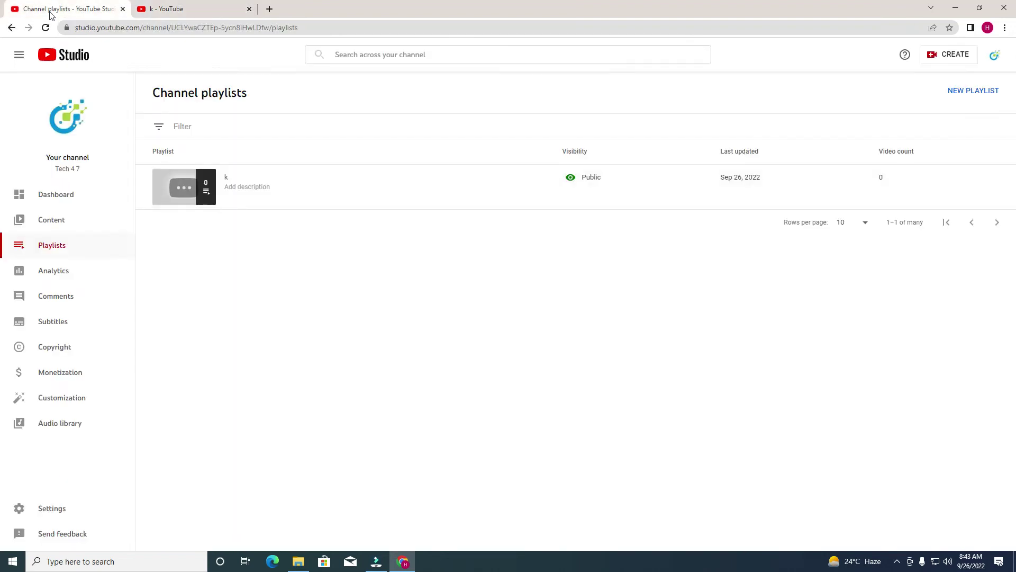
left_click(185, 9)
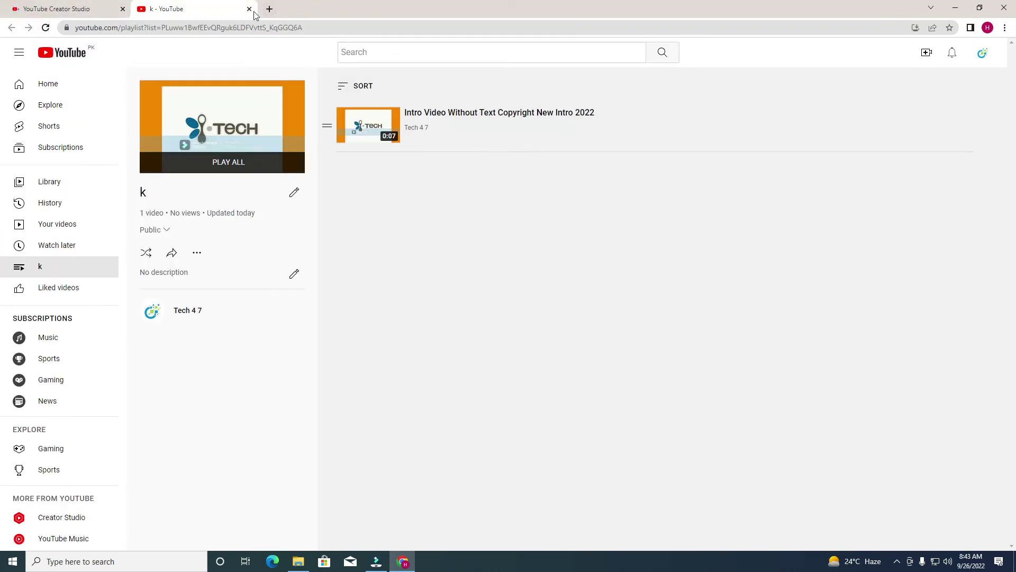
left_click(249, 9)
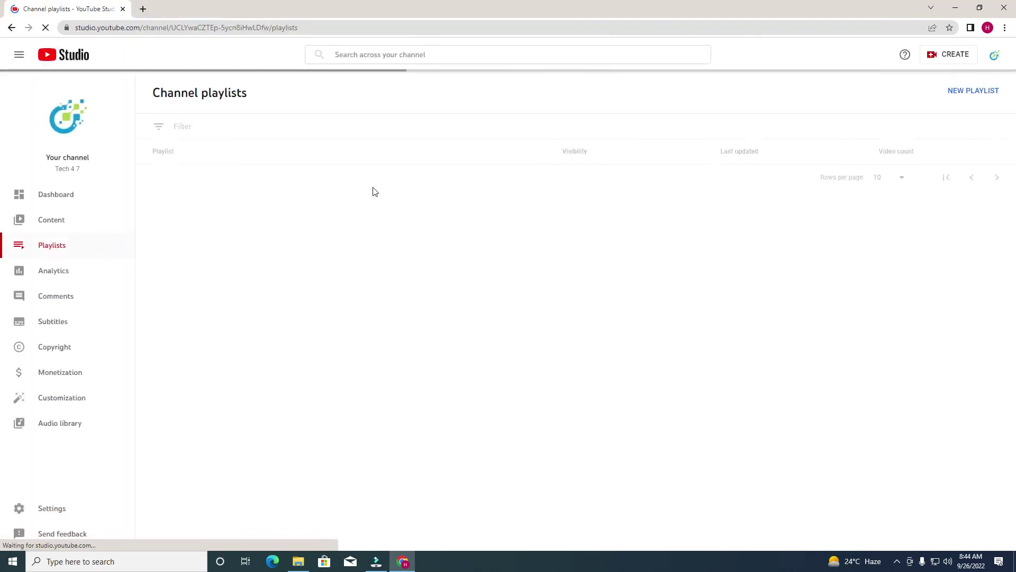
mouse_move(238, 201)
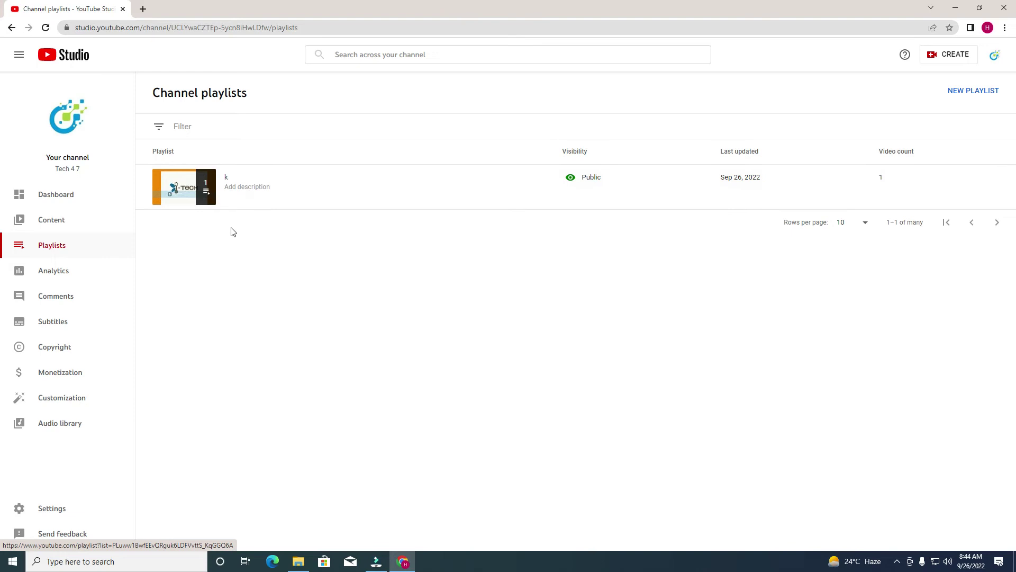
- Examine the channel analytics overview for views, watch time and subscribers, and look at the Research section
left_click(69, 275)
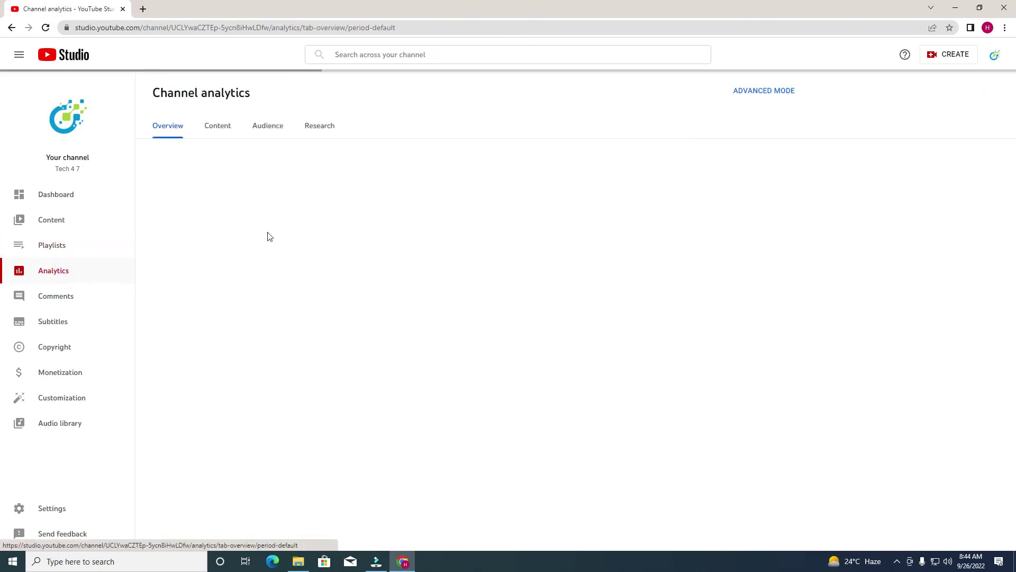
scroll(238, 227, "down", 1)
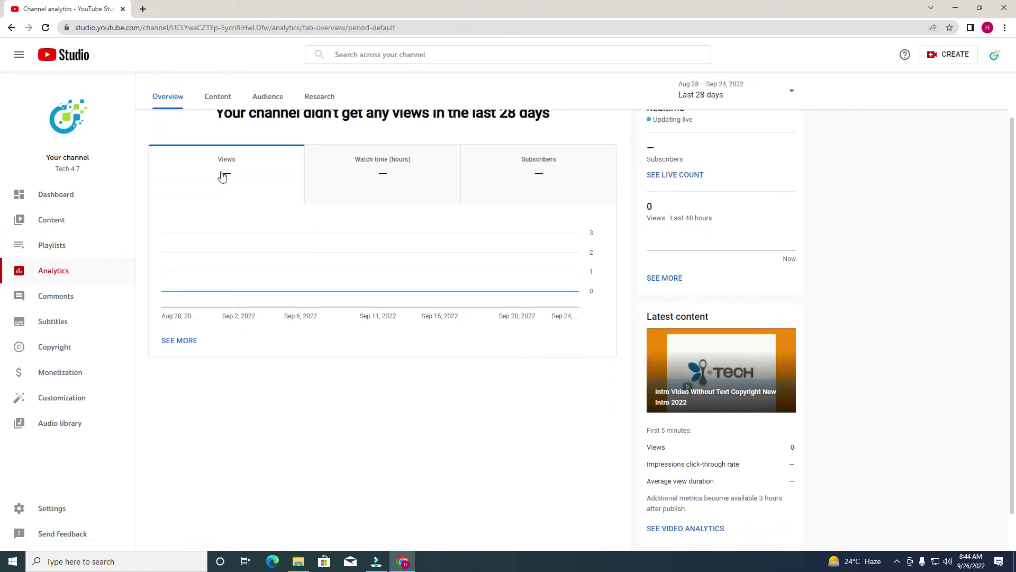
left_click(411, 177)
scroll(410, 212, "up", 1)
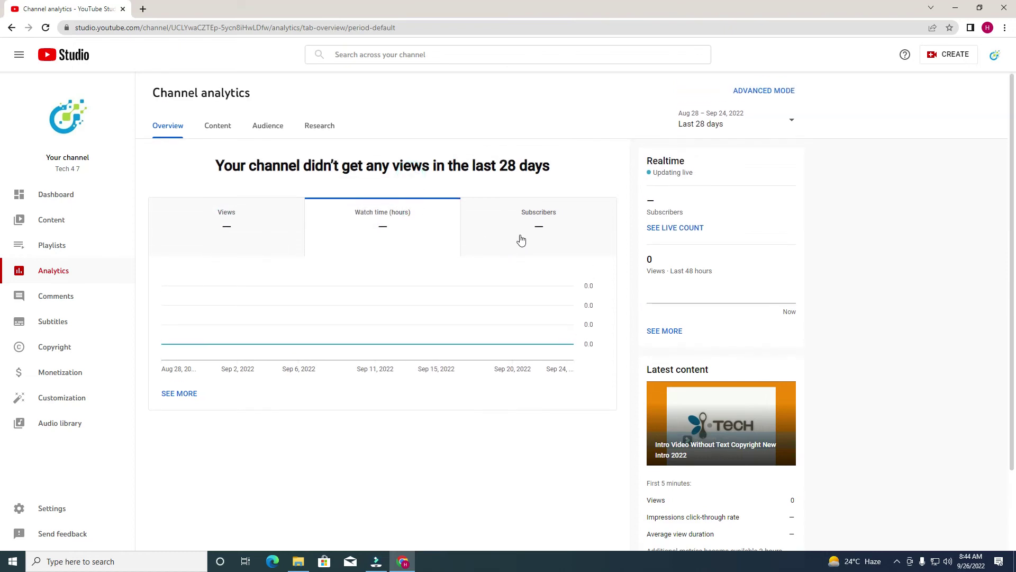
left_click(535, 234)
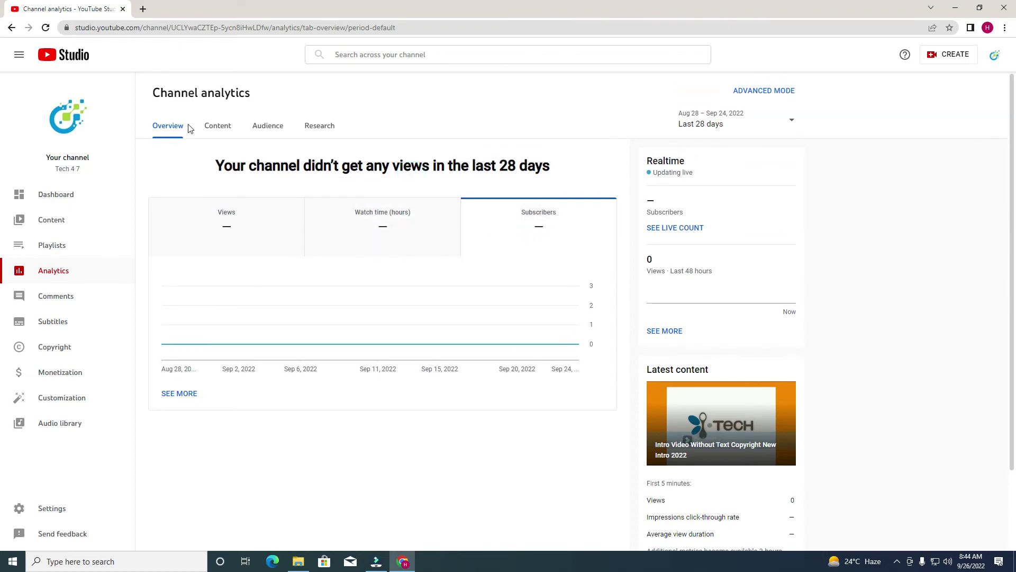
left_click(321, 126)
left_click(169, 132)
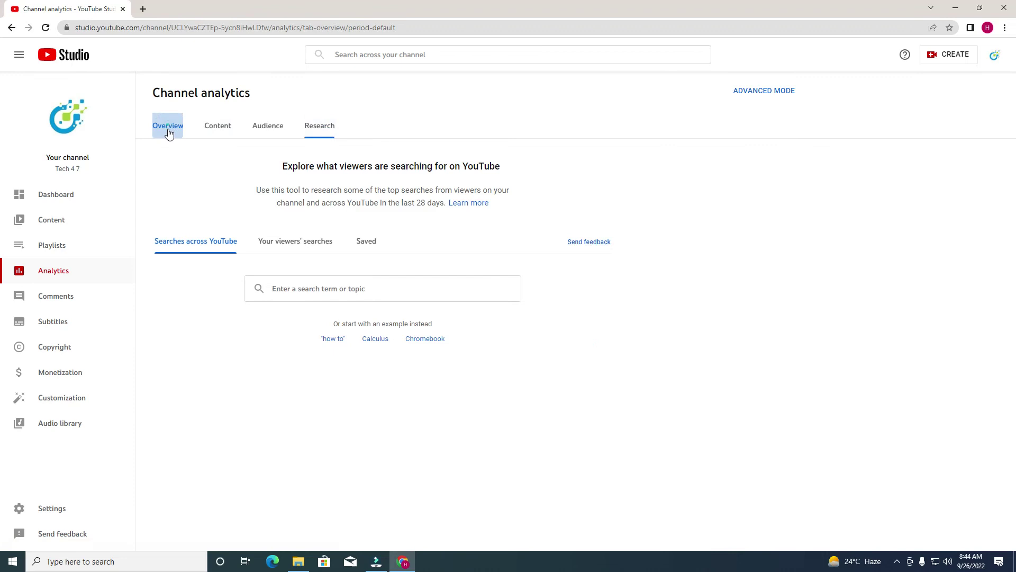
- Open the channel comments, remove the "I haven't responded" filter and dismiss the tip about comment filters
left_click(85, 301)
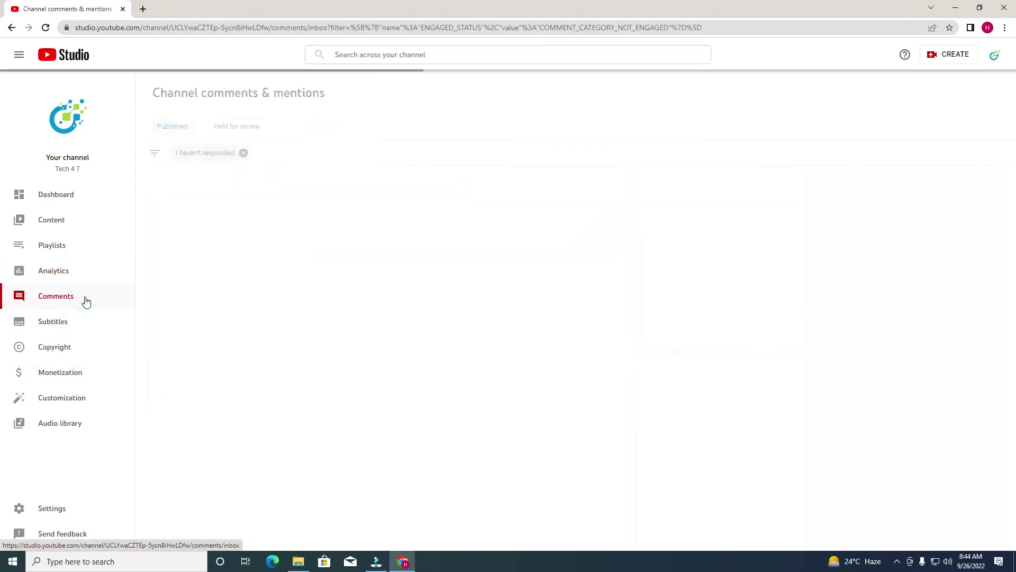
left_click(352, 193)
left_click(243, 152)
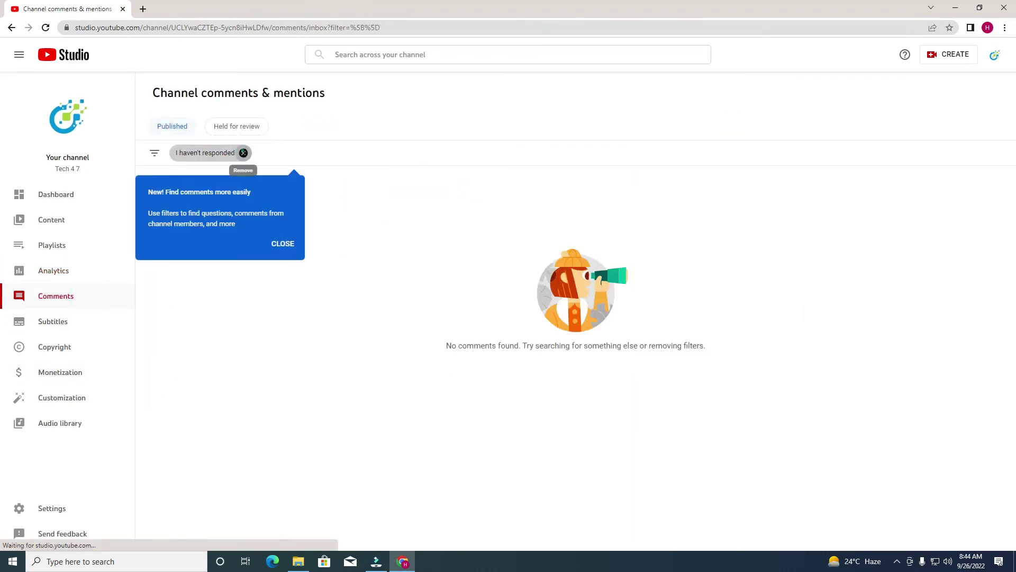
left_click(284, 244)
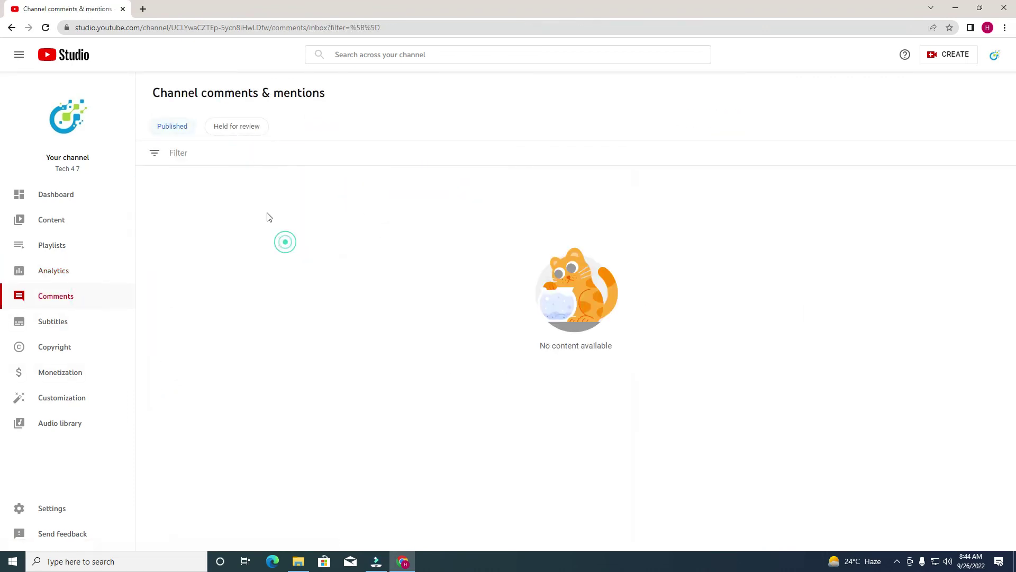
- Look at the channel's subtitles list and its copyright removal requests
left_click(84, 323)
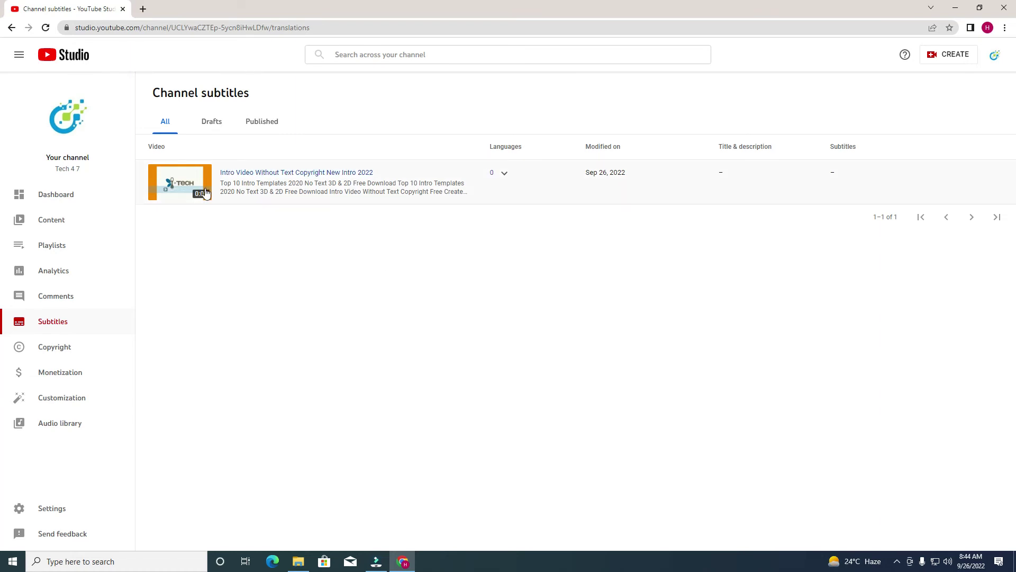
left_click(58, 349)
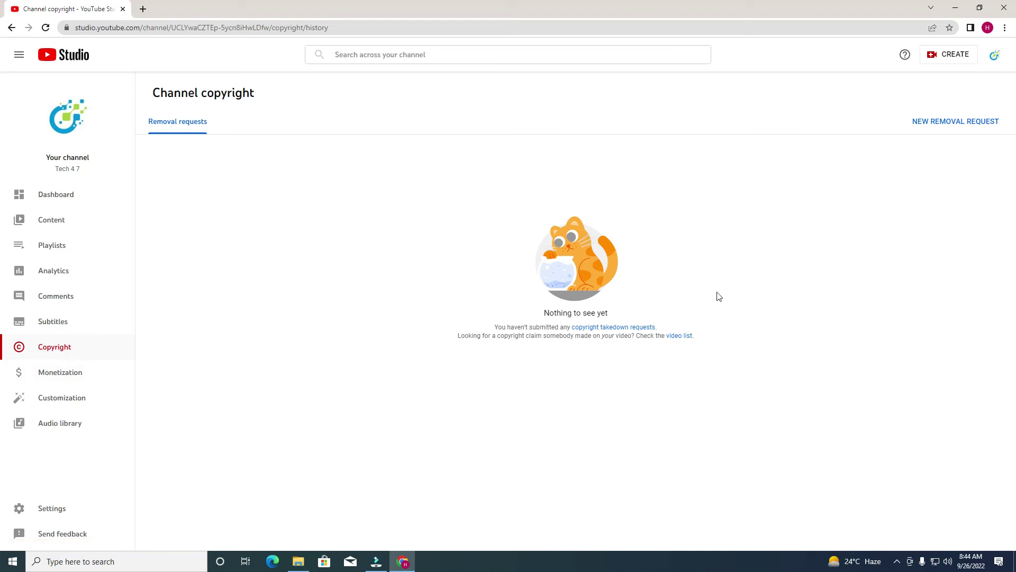
- Examine the channel monetization requirements for subscribers, public watch hours, 2-Step Verification and Community Guidelines strikes
left_click(94, 383)
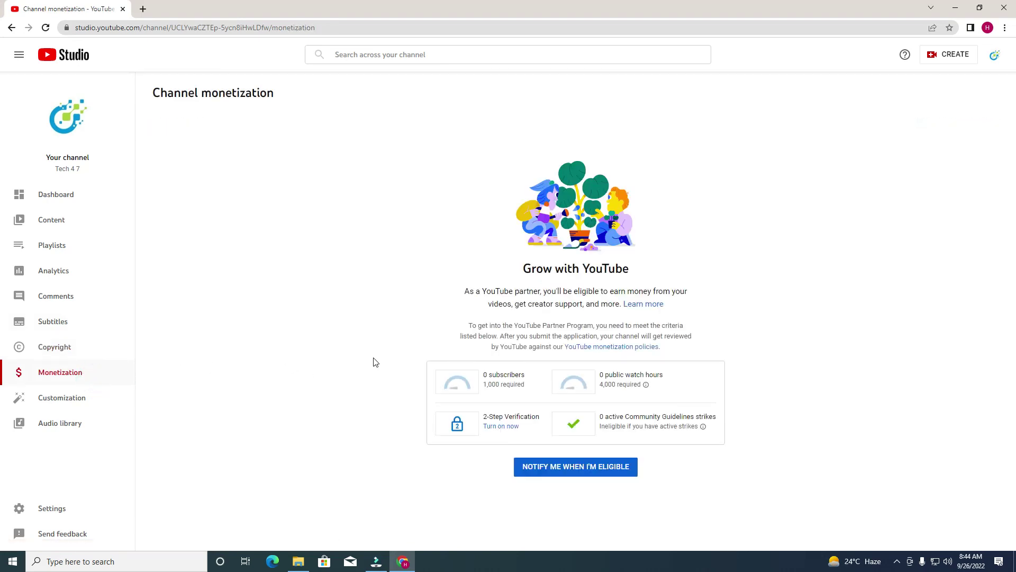
left_click_drag(423, 362, 659, 445)
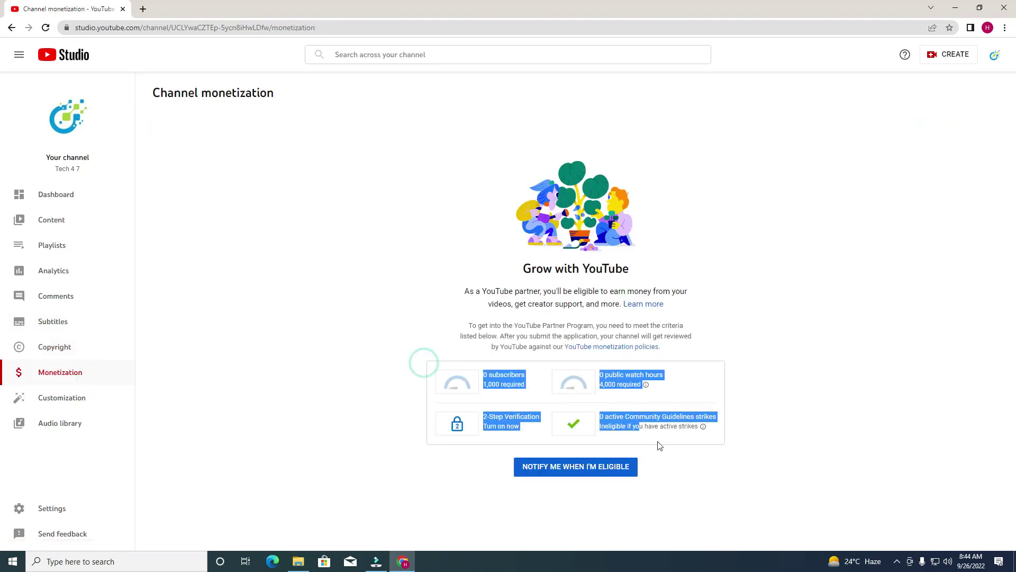
left_click(680, 455)
triple_click(609, 382)
left_click(491, 393)
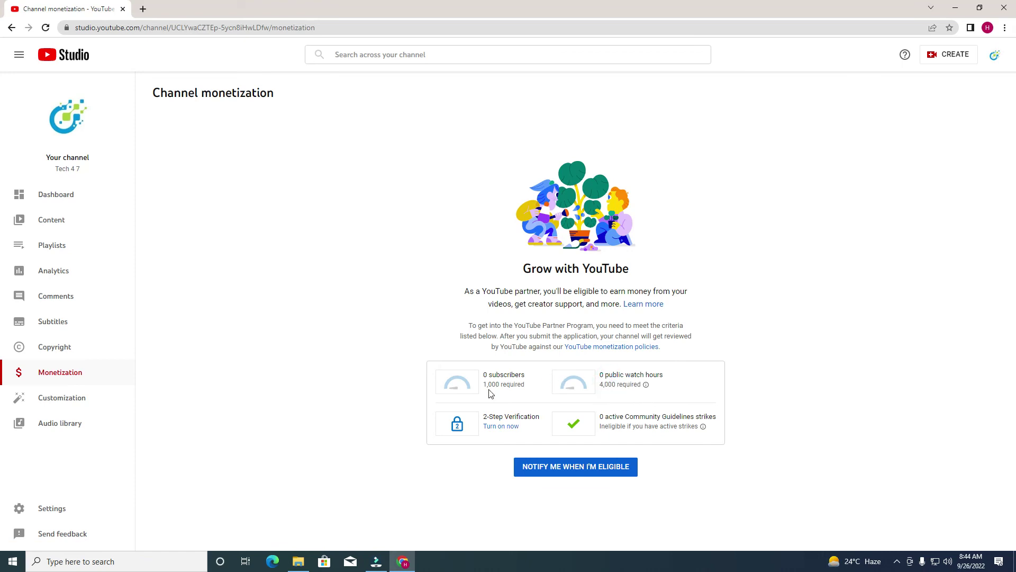
double_click(491, 385)
- Look through the channel customization settings for layout, branding and basic info
left_click(55, 400)
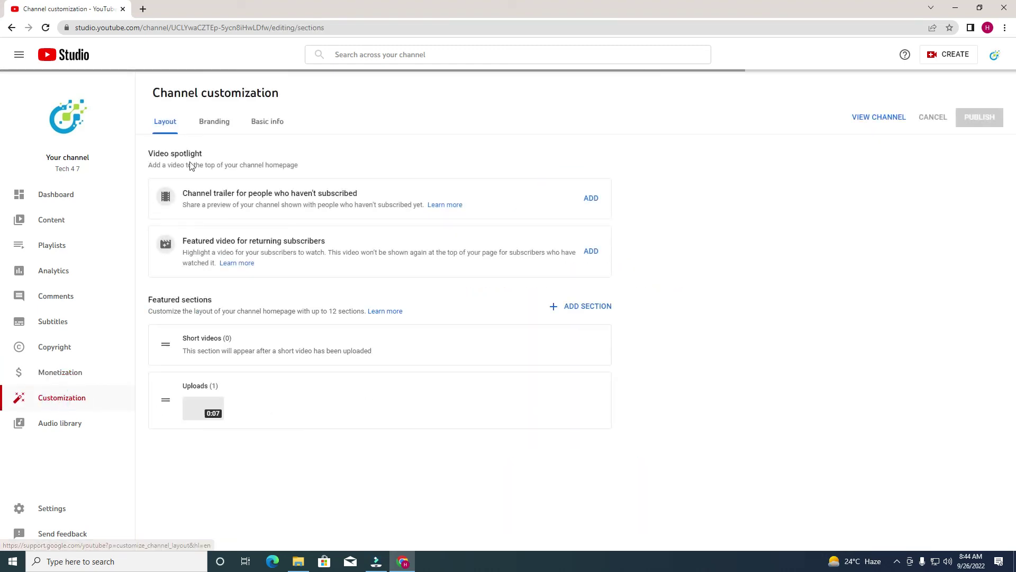
left_click(214, 122)
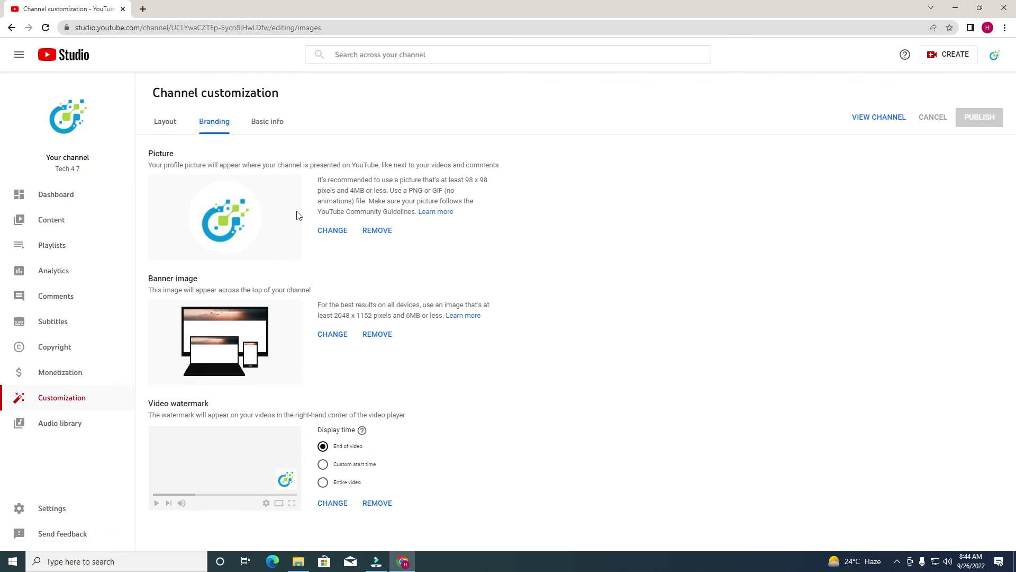
left_click(271, 127)
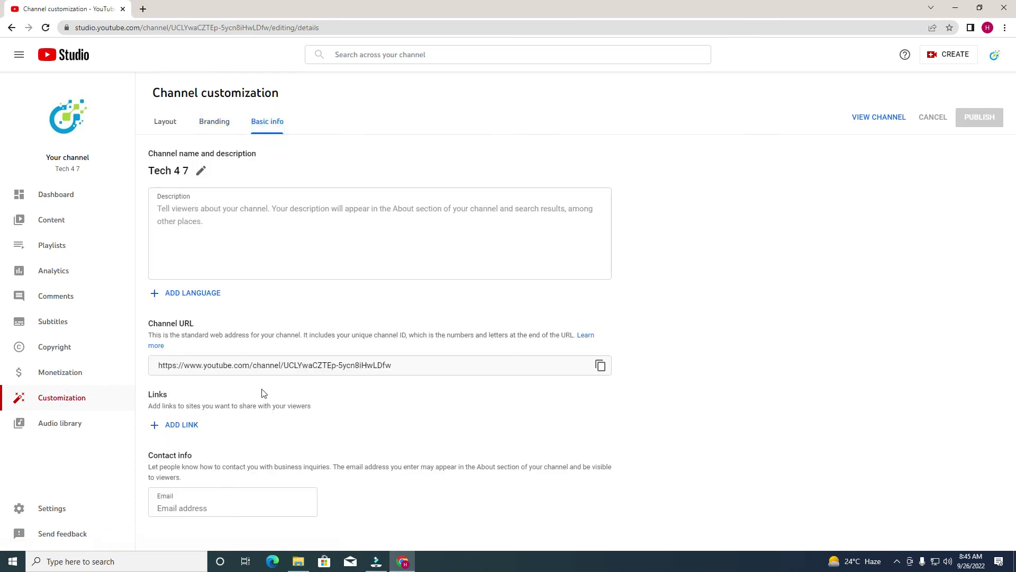
- Browse the music tracks in the Studio audio library from start to end of the first page
left_click(54, 424)
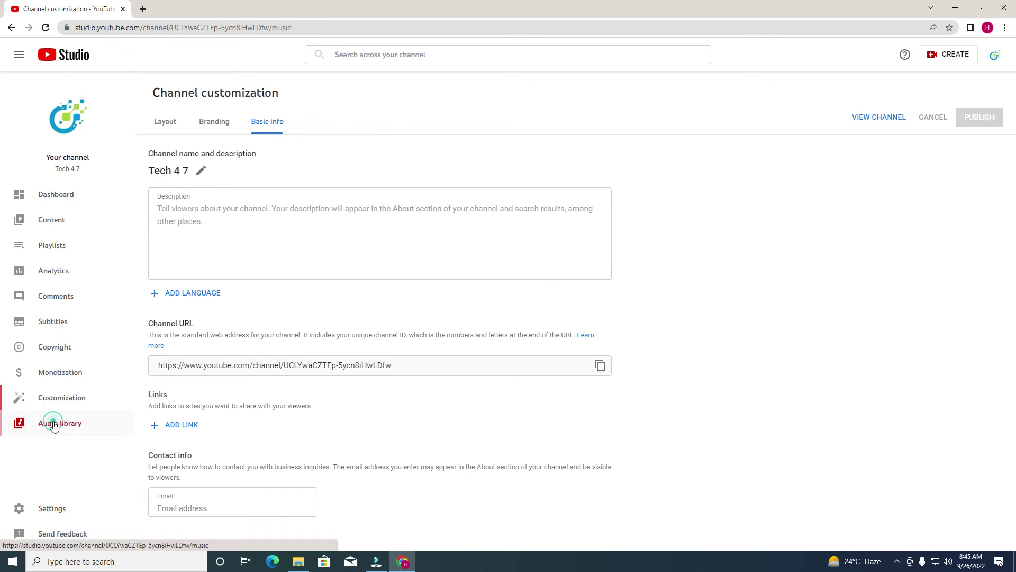
scroll(307, 317, "down", 10)
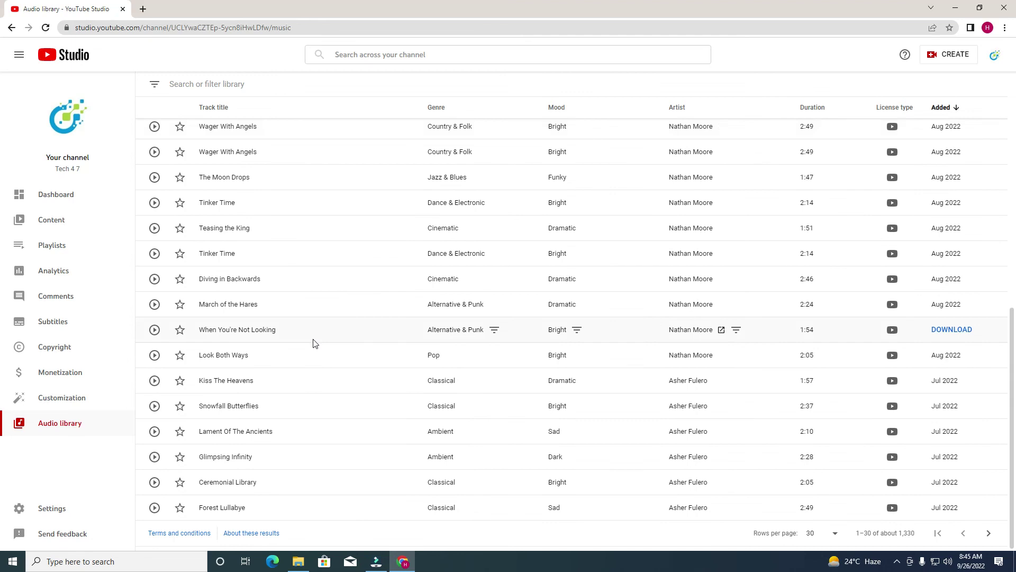
scroll(313, 344, "up", 3)
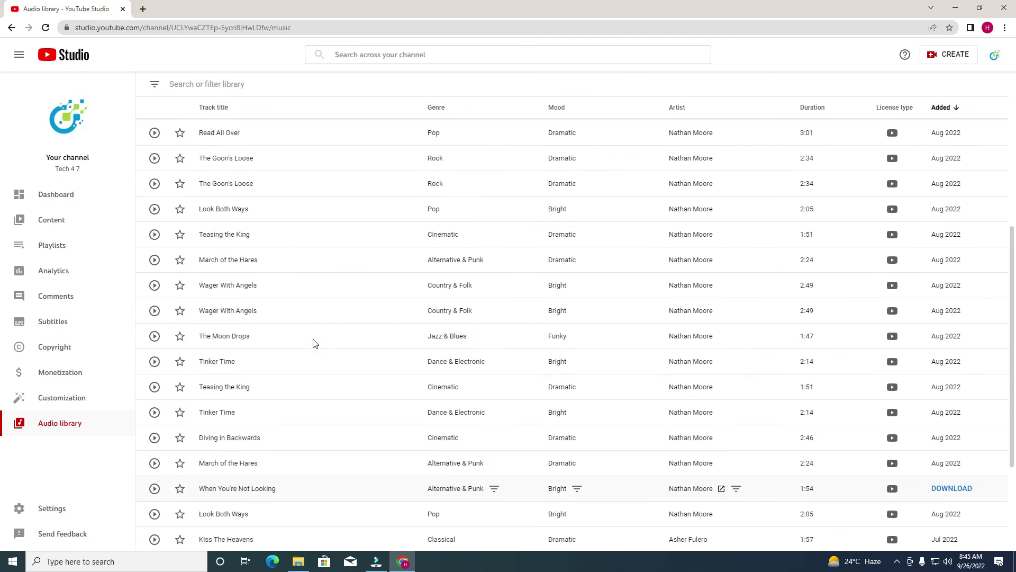
scroll(313, 344, "up", 5)
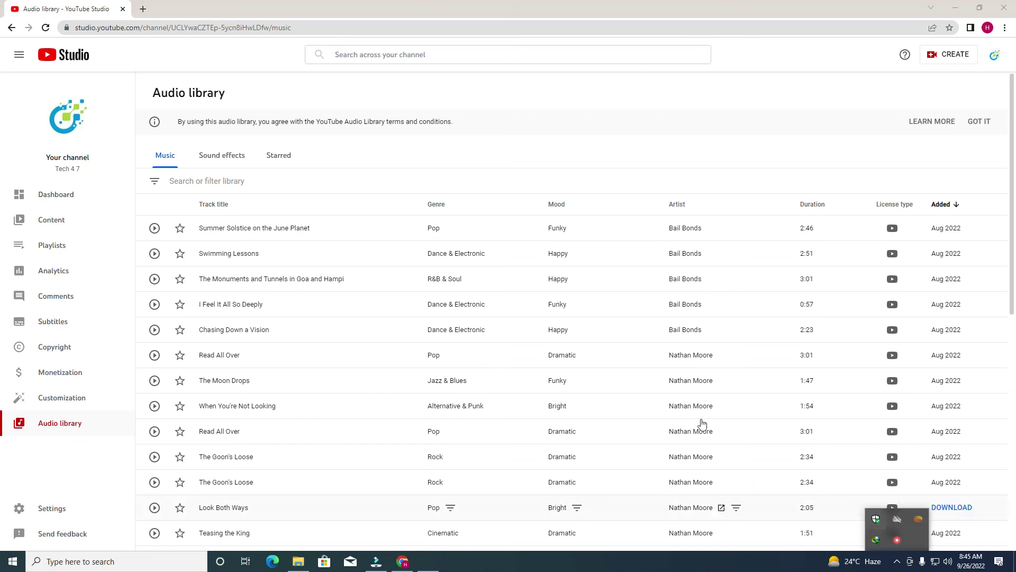
scroll(692, 427, "down", 4)
scroll(693, 429, "down", 4)
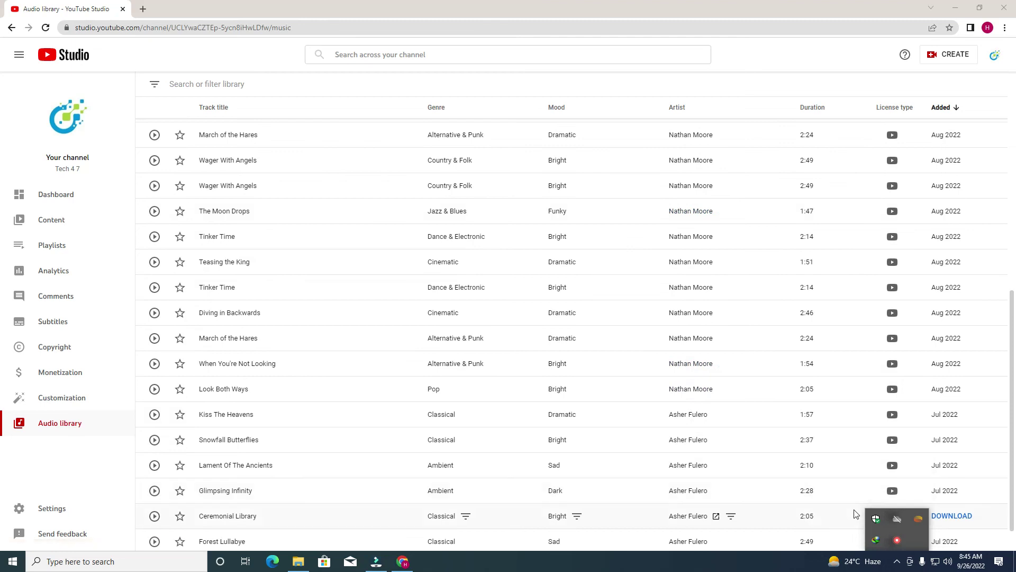
scroll(801, 481, "up", 10)
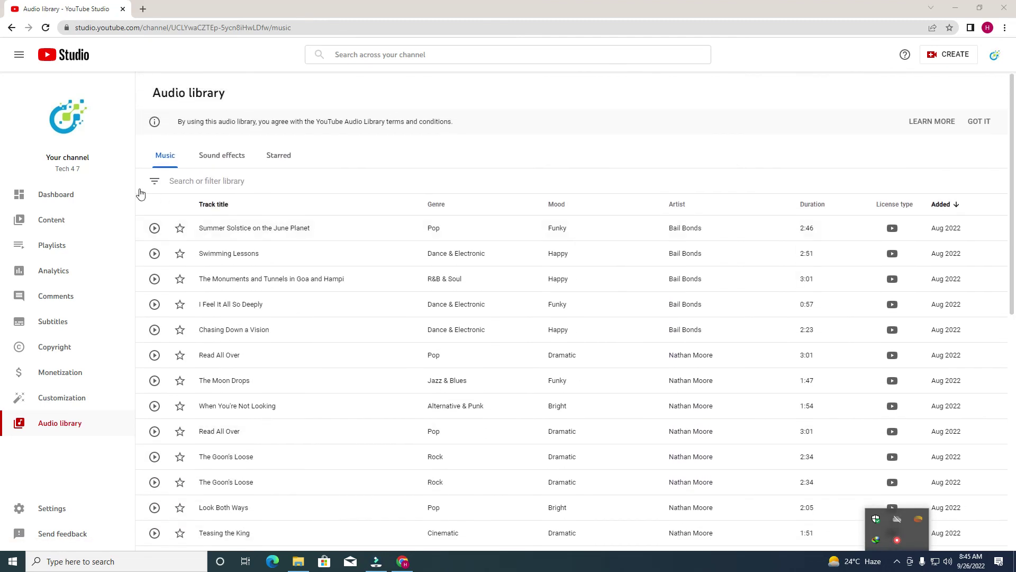
- Close the browser window and exit Wondershare Filmora
left_click(1004, 8)
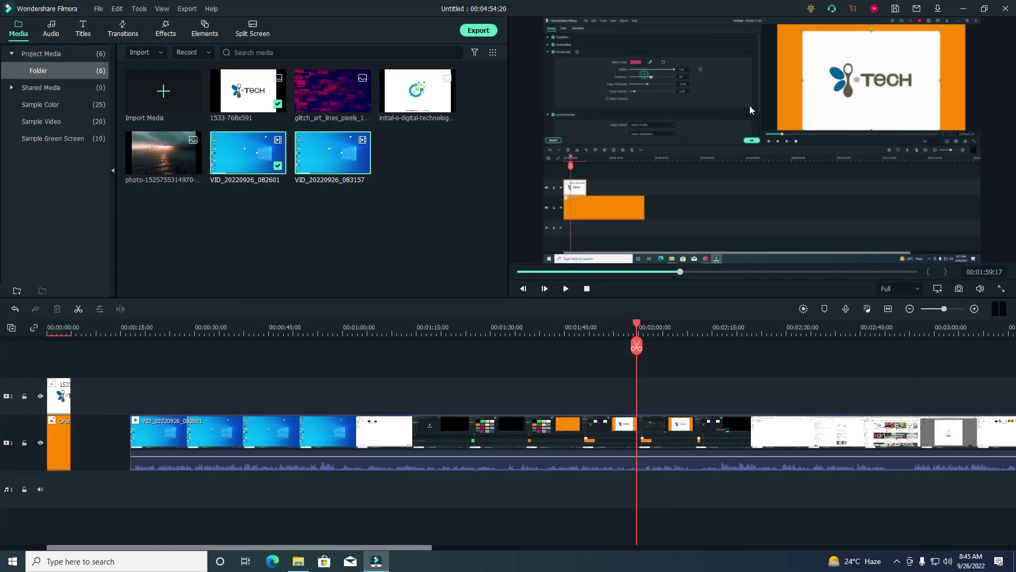
left_click(1005, 8)
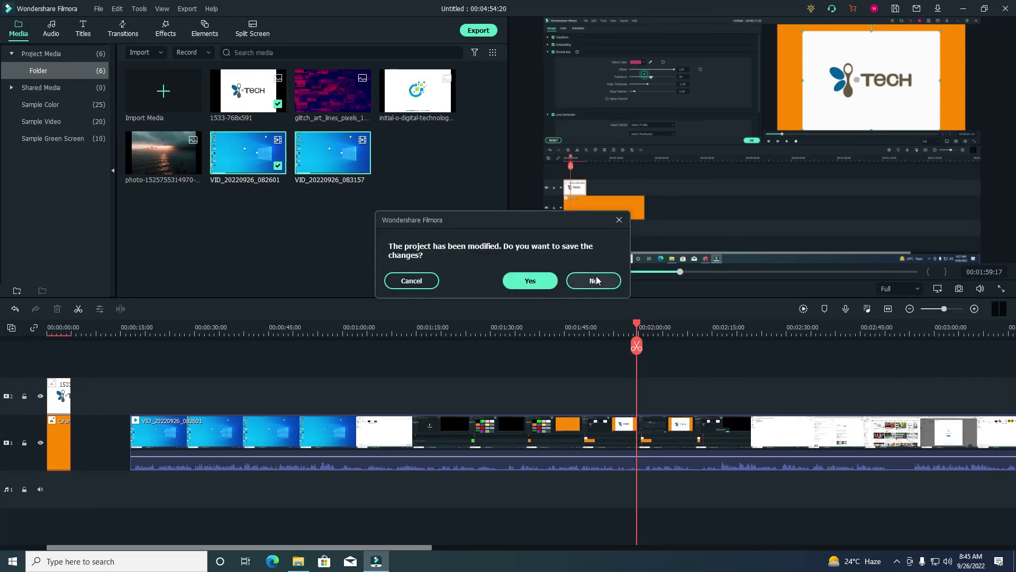